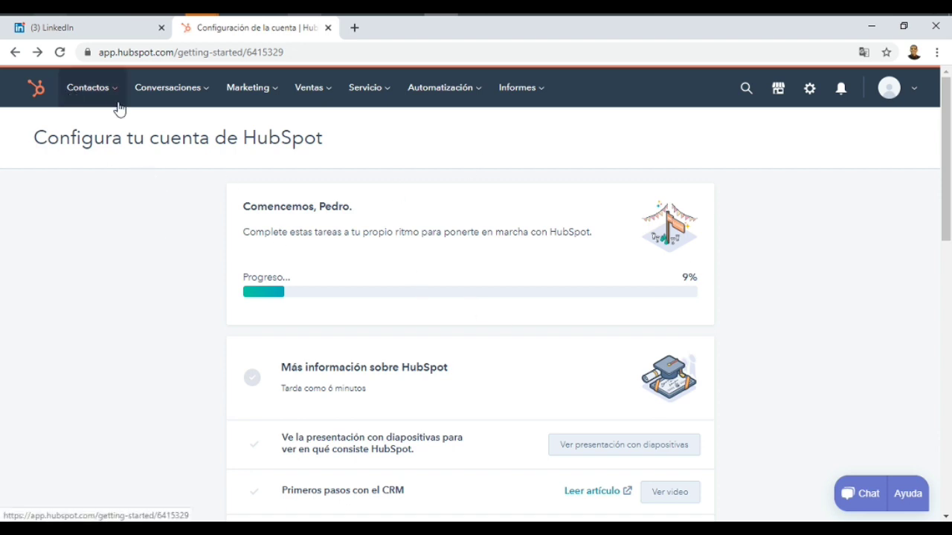
Go to the Contactos list showing the account's two sample contacts
{"action": "left_click", "coordinate": [75, 95]}
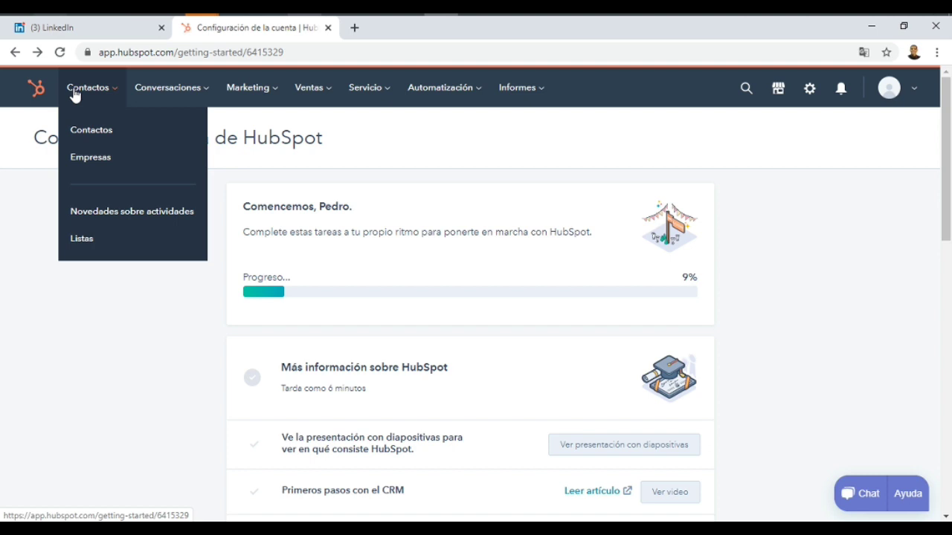
{"action": "left_click", "coordinate": [91, 138]}
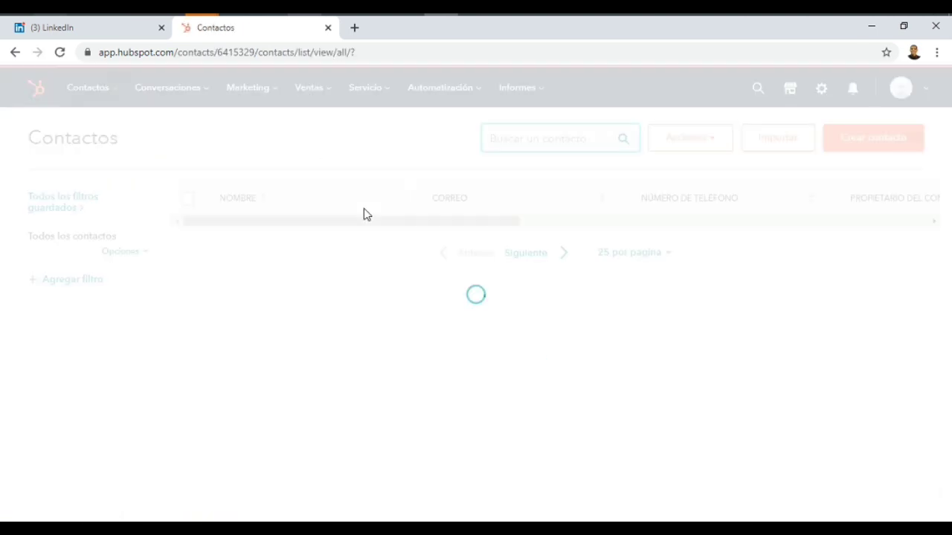
{"action": "mouse_move", "coordinate": [364, 231]}
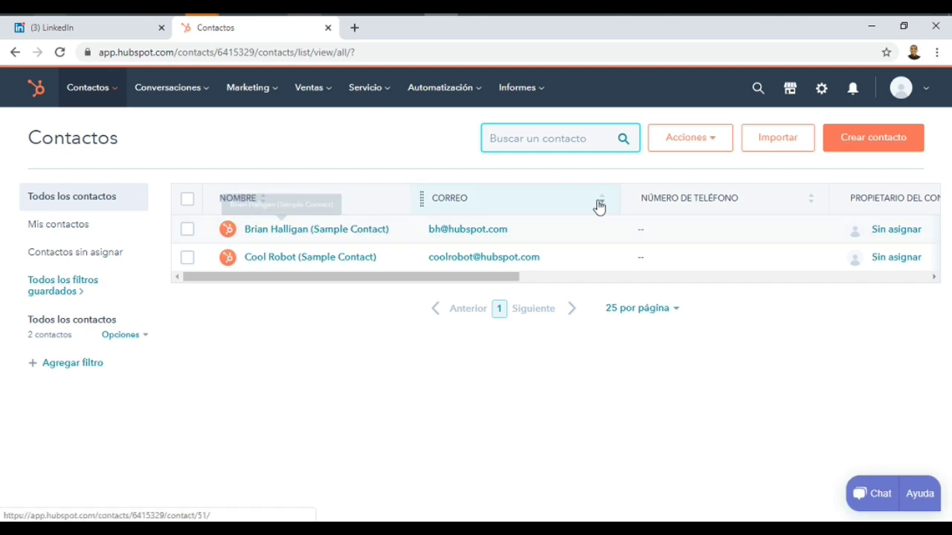
Start a new contact and enter the contact's e-mail address, first name and last name
{"action": "left_click", "coordinate": [872, 147]}
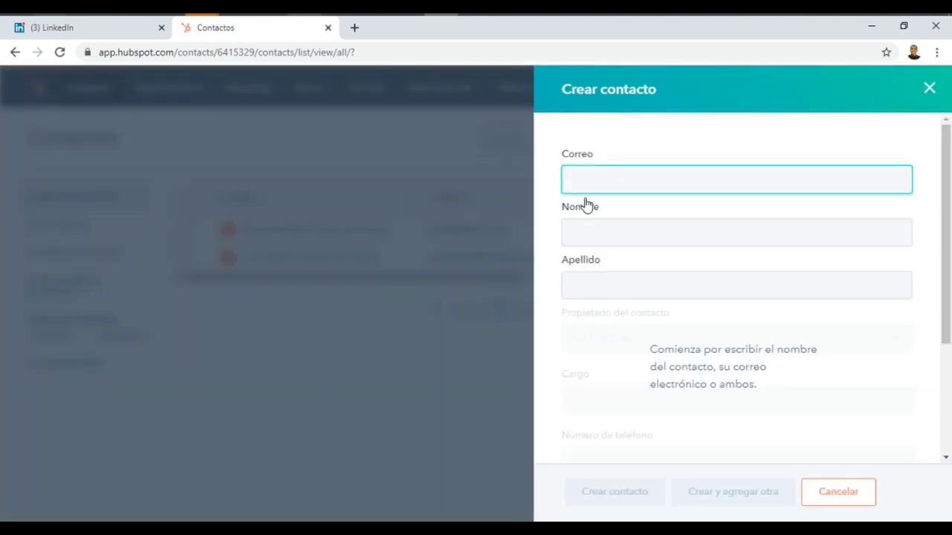
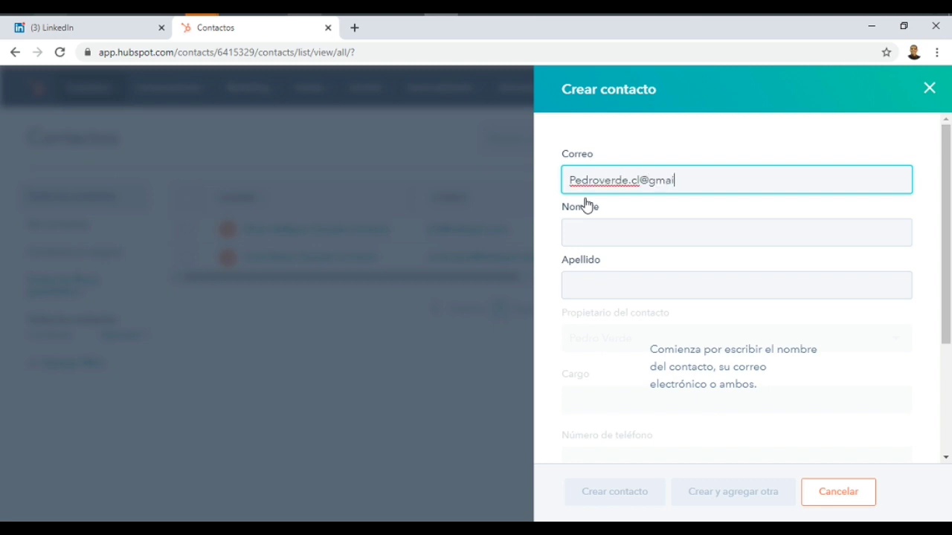
{"action": "key", "text": "Tab"}
{"action": "type", "text": "Pe"}
{"action": "key", "text": "Tab"}
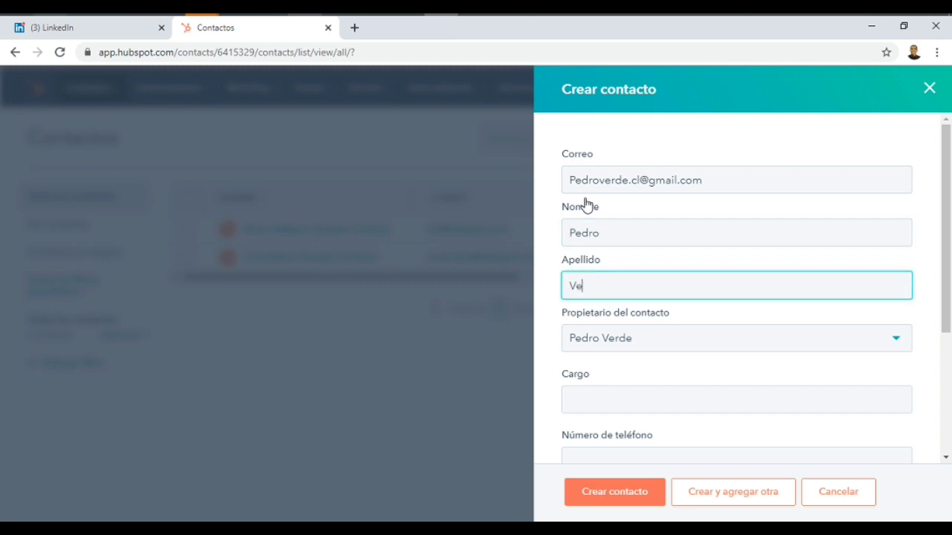
Keep the default contact owner and correct the contact's e-mail address
{"action": "left_click", "coordinate": [899, 340]}
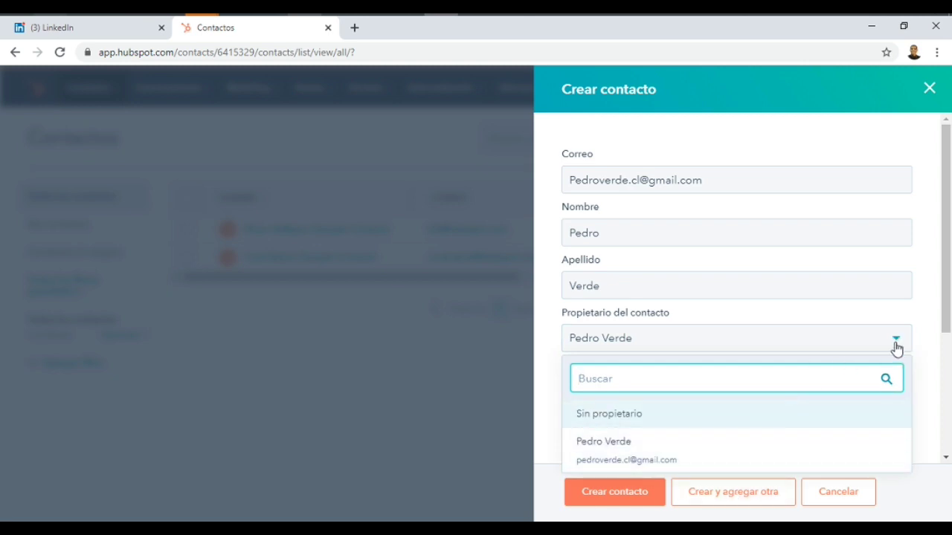
{"action": "left_click", "coordinate": [897, 344]}
{"action": "left_click", "coordinate": [640, 182]}
{"action": "key", "text": "BackSpace"}
{"action": "key", "text": "BackSpace"}
{"action": "key", "text": "BackSpace"}
{"action": "key", "text": "BackSpace"}
{"action": "key", "text": "BackSpace"}
{"action": "key", "text": "BackSpace"}
{"action": "key", "text": "BackSpace"}
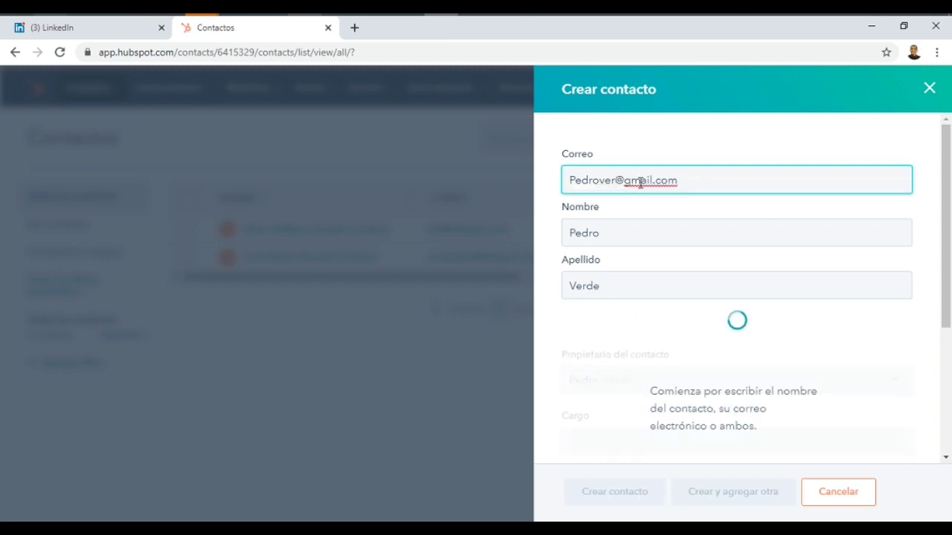
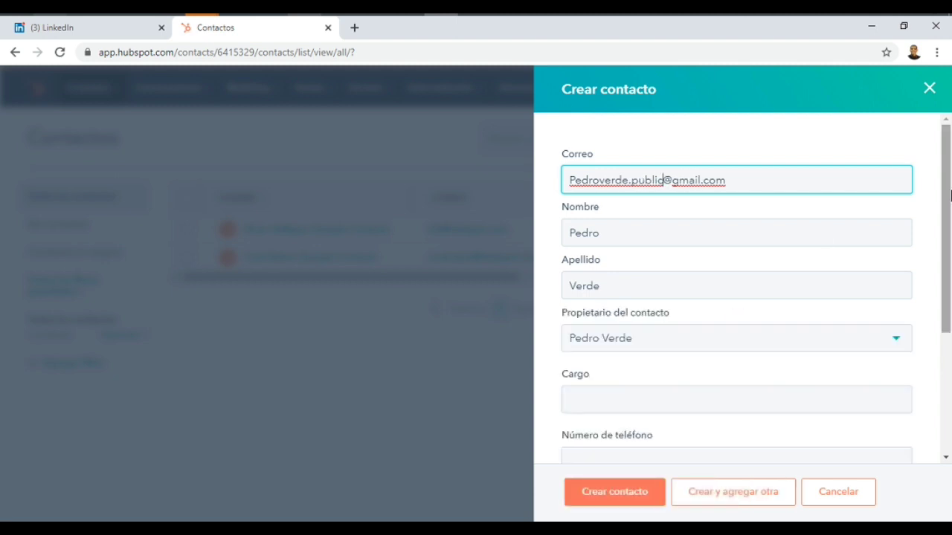
Set the lifecycle stage to Lead, add the phone number, and create the contact
{"action": "scroll", "coordinate": [721, 411], "scroll_direction": "down", "scroll_amount": 3}
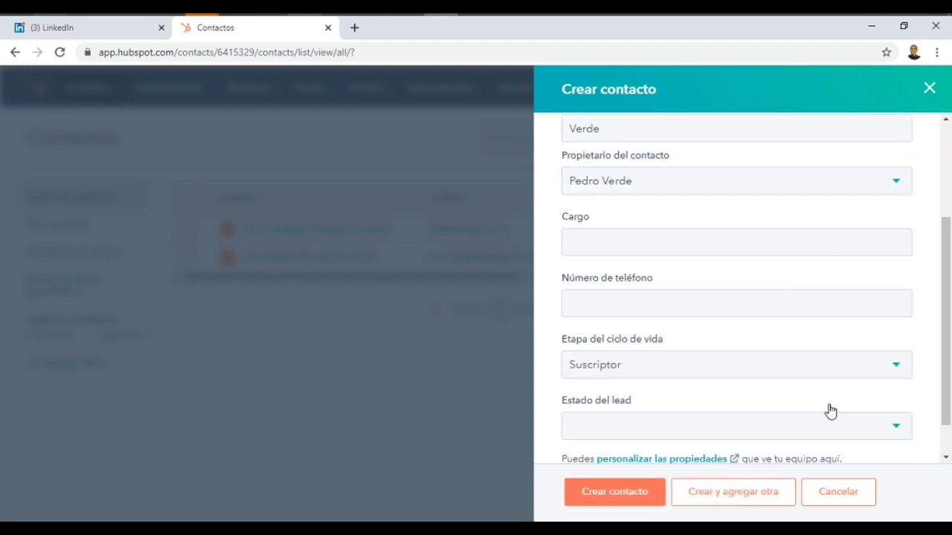
{"action": "left_click", "coordinate": [898, 367]}
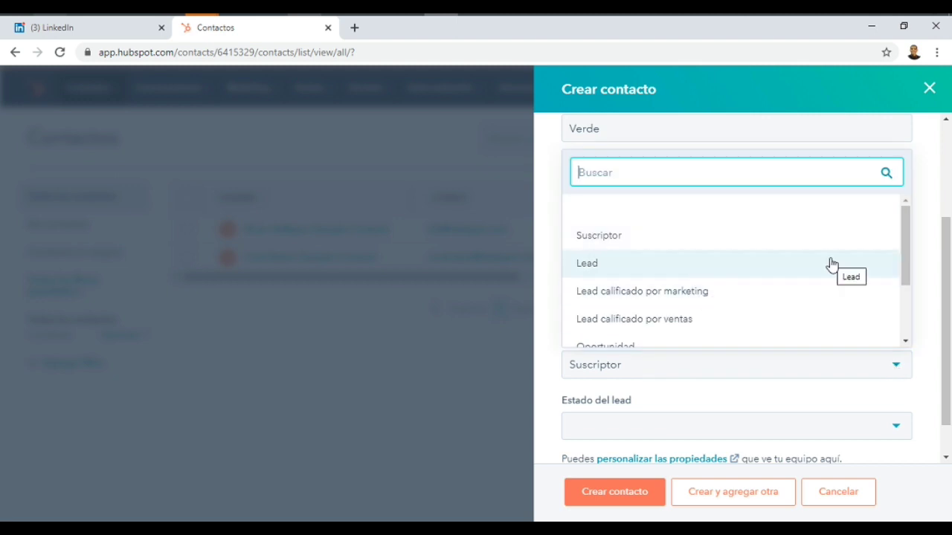
{"action": "mouse_move", "coordinate": [906, 248]}
{"action": "left_mouse_down"}
{"action": "mouse_move", "coordinate": [910, 291]}
{"action": "mouse_move", "coordinate": [906, 248]}
{"action": "left_mouse_up"}
{"action": "left_click", "coordinate": [723, 269]}
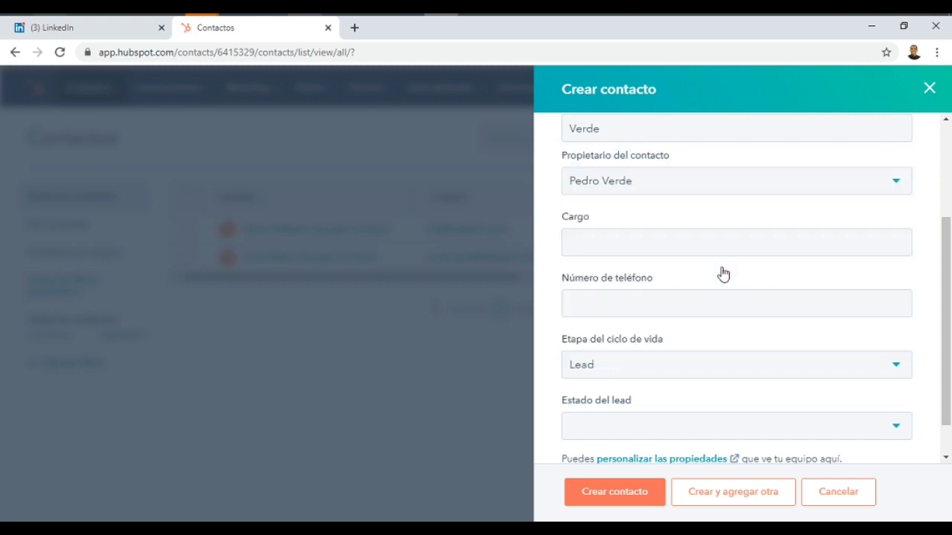
{"action": "left_click", "coordinate": [588, 310]}
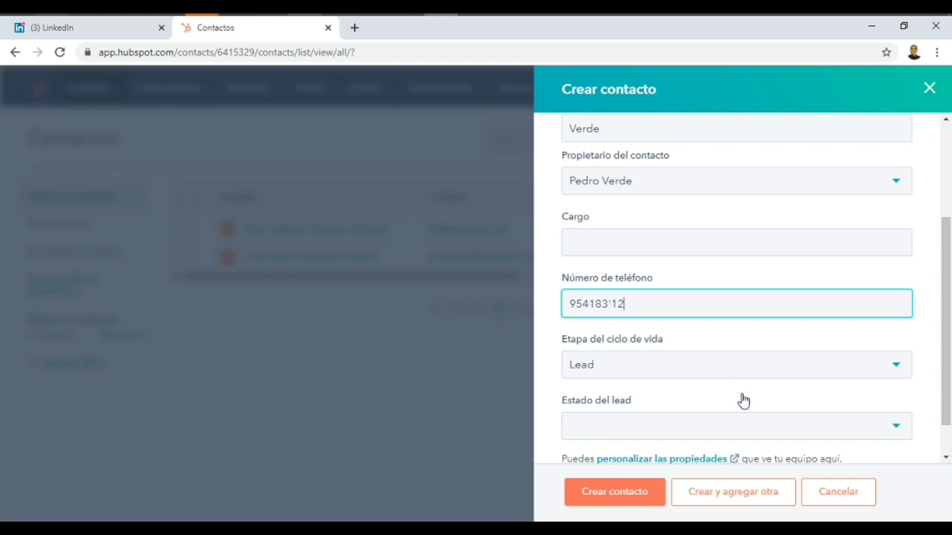
{"action": "left_click_drag", "start_coordinate": [942, 296], "coordinate": [949, 402]}
{"action": "left_click", "coordinate": [637, 498]}
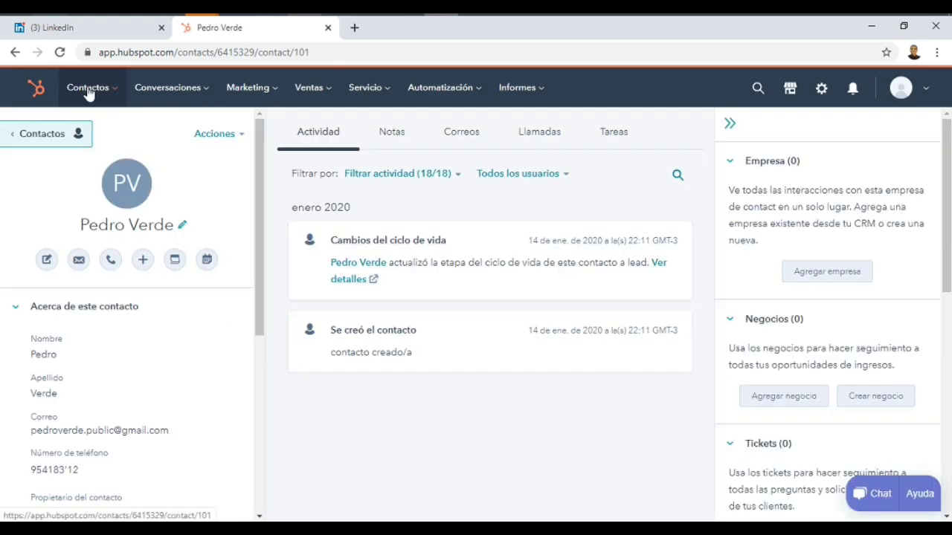
Save a note reading 'nos contacto por ecommerce' on the contact
{"action": "left_click", "coordinate": [392, 139]}
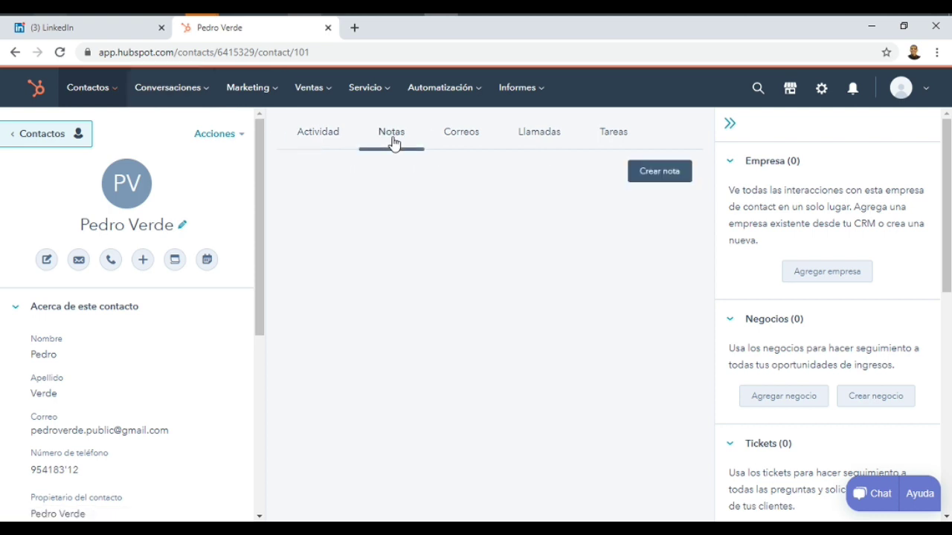
{"action": "left_click", "coordinate": [669, 173]}
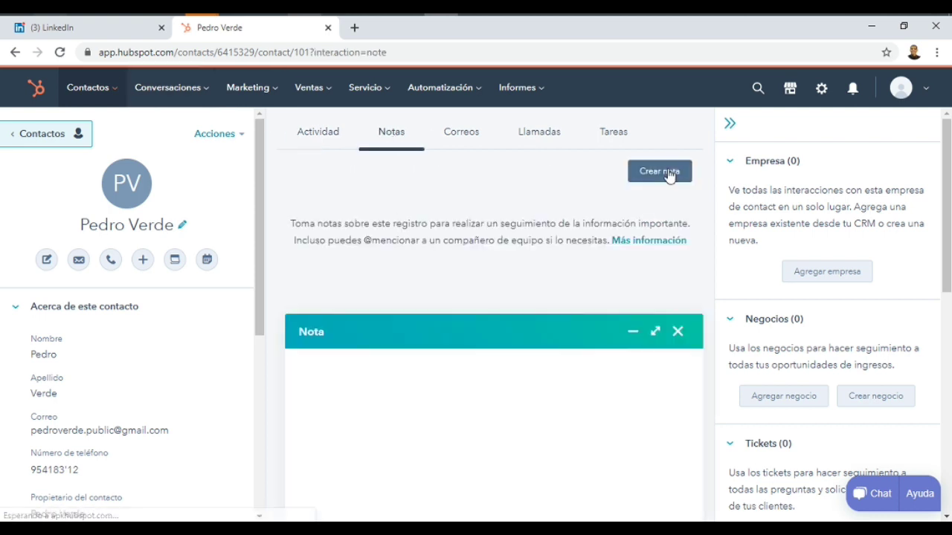
{"action": "type", "text": "nos contacto por ecommerce"}
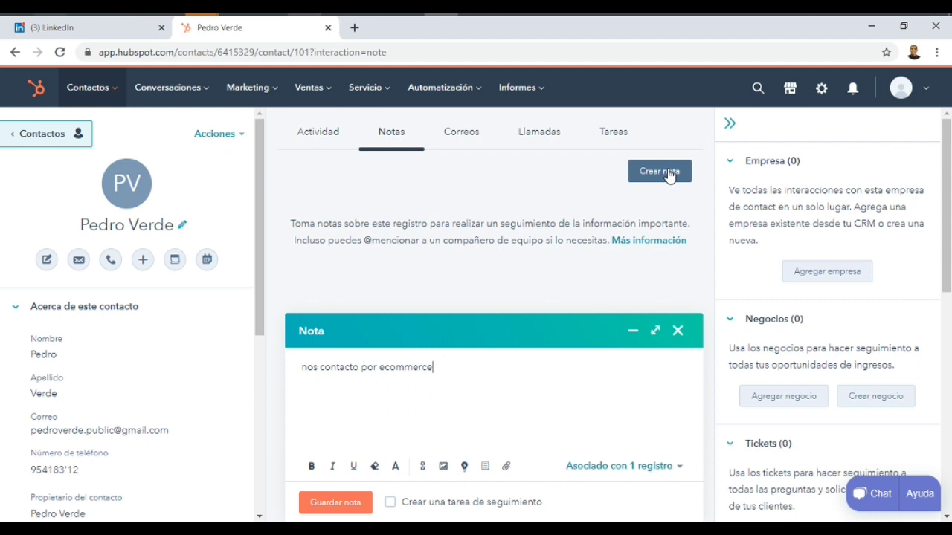
{"action": "left_click", "coordinate": [336, 503]}
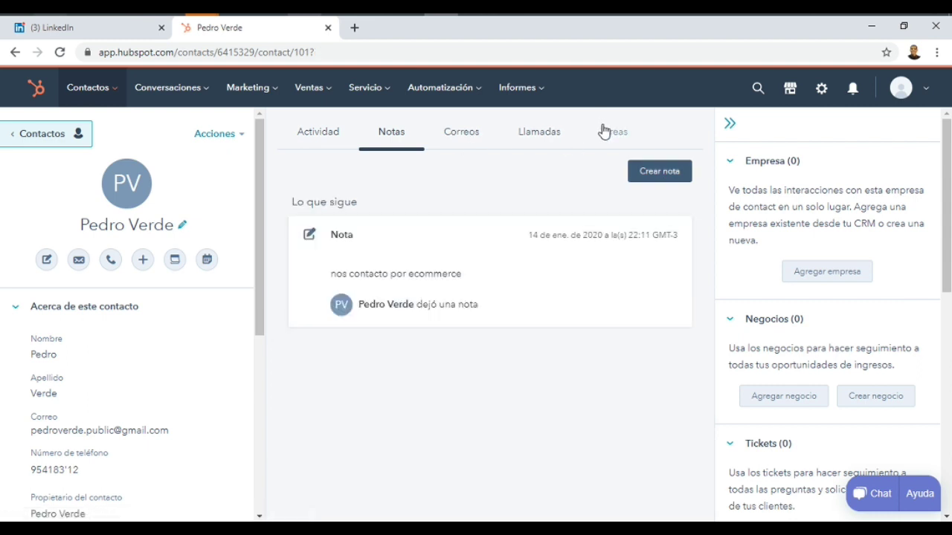
{"action": "left_click", "coordinate": [606, 133]}
Save task 'contactar prospecto' due 17/01/2020 at 8:00, keeping the default assignee
{"action": "left_click", "coordinate": [661, 175]}
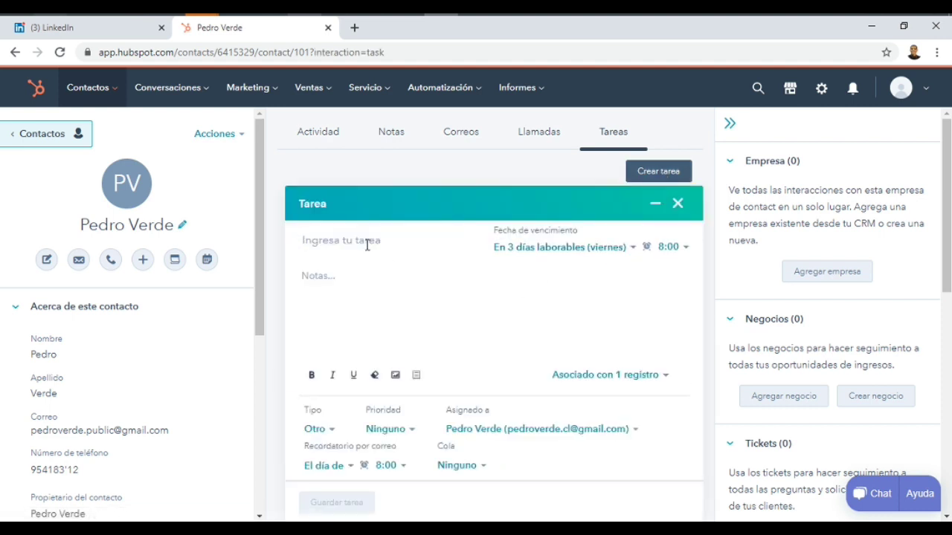
{"action": "type", "text": "contactar prospecto"}
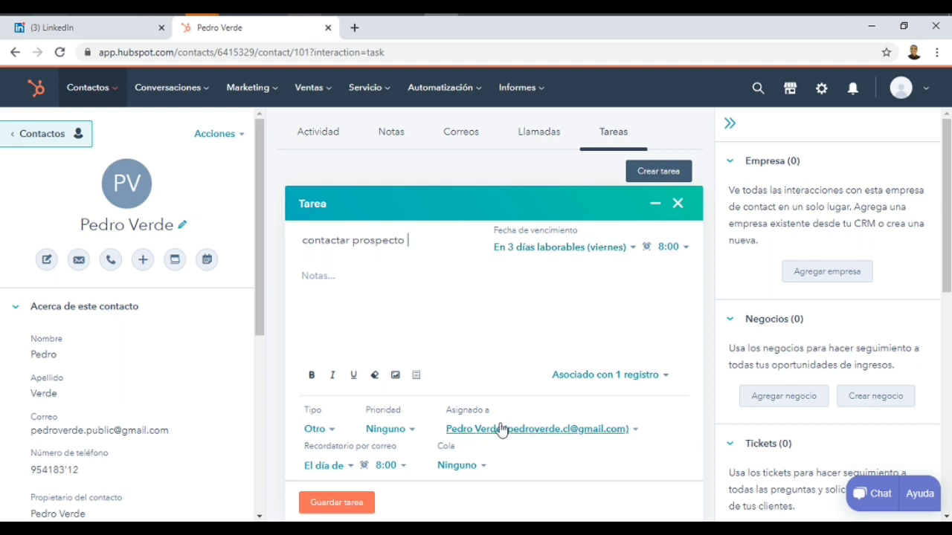
{"action": "left_click", "coordinate": [628, 432]}
{"action": "left_click", "coordinate": [628, 435]}
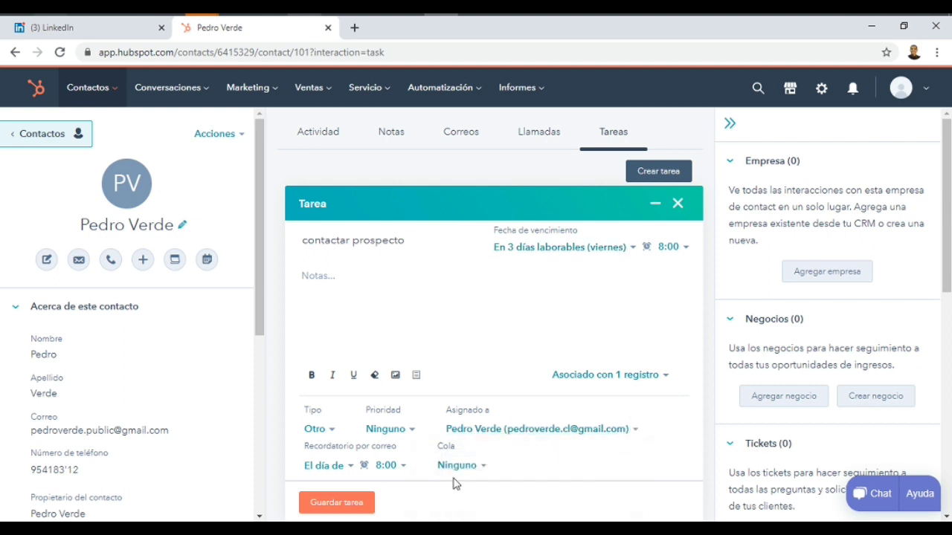
{"action": "left_click", "coordinate": [338, 503]}
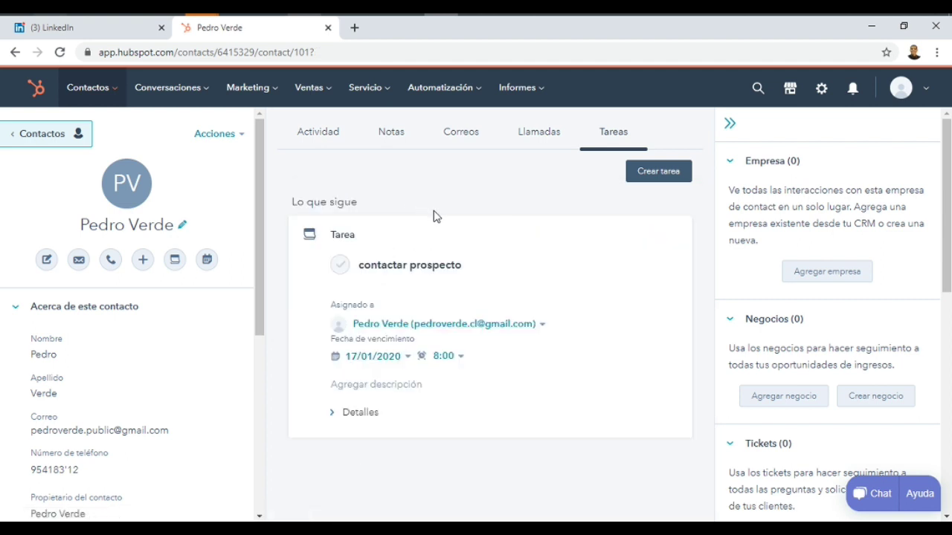
{"action": "left_click", "coordinate": [397, 137]}
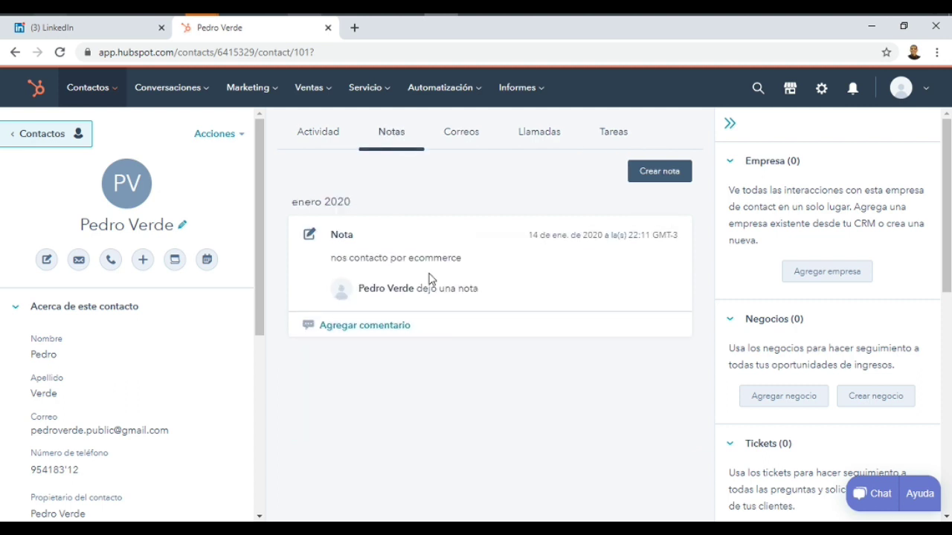
{"action": "left_click", "coordinate": [612, 133]}
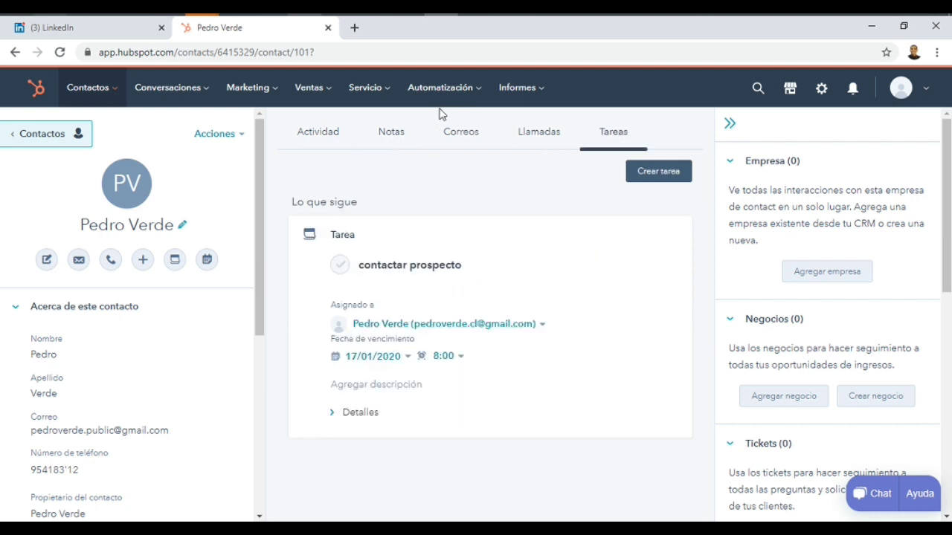
Open the Negocios deals board and dismiss the 'Crea un proceso de ventas exitoso' card
{"action": "left_click", "coordinate": [304, 97]}
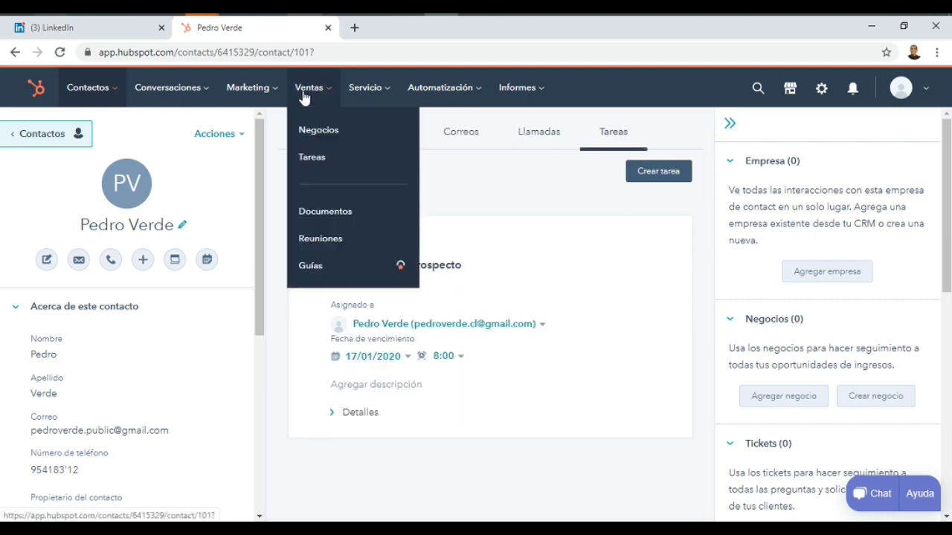
{"action": "left_click", "coordinate": [308, 129]}
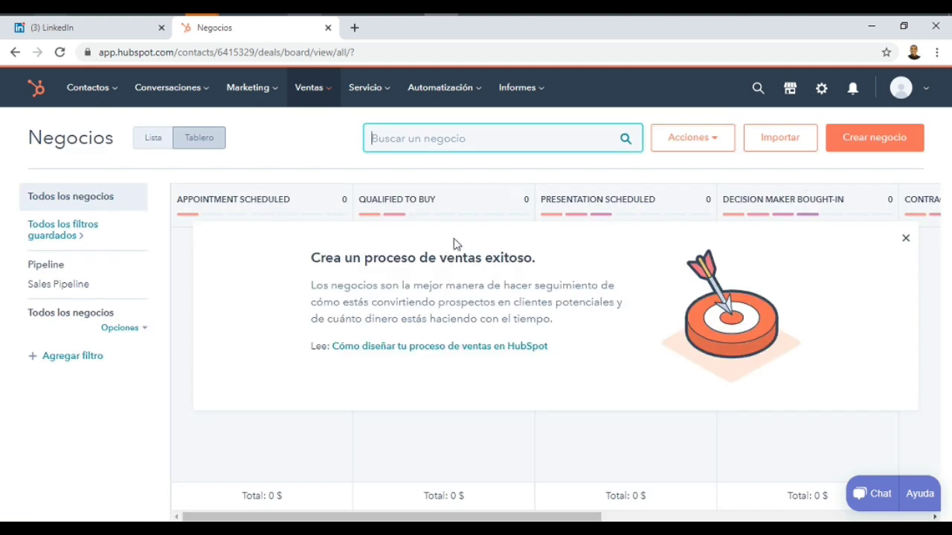
{"action": "left_click", "coordinate": [905, 240]}
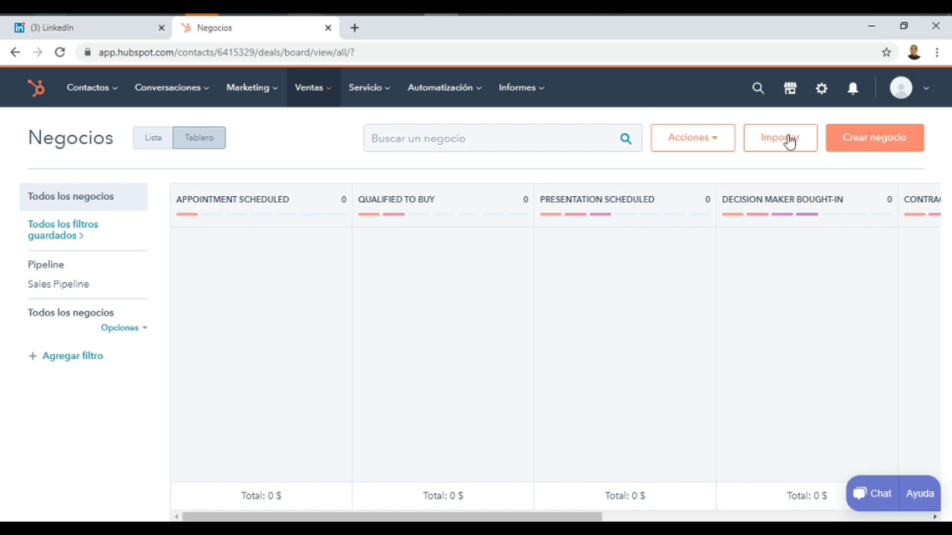
Start the ecommerce deal at stage Cita programada, closing 31/01/2020, keeping the default owner
{"action": "left_click", "coordinate": [868, 150]}
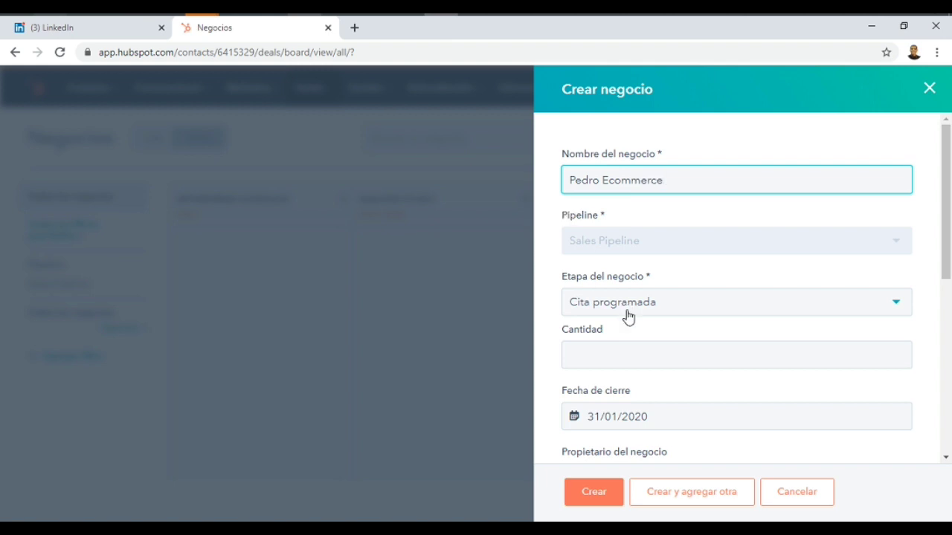
{"action": "left_click", "coordinate": [704, 363]}
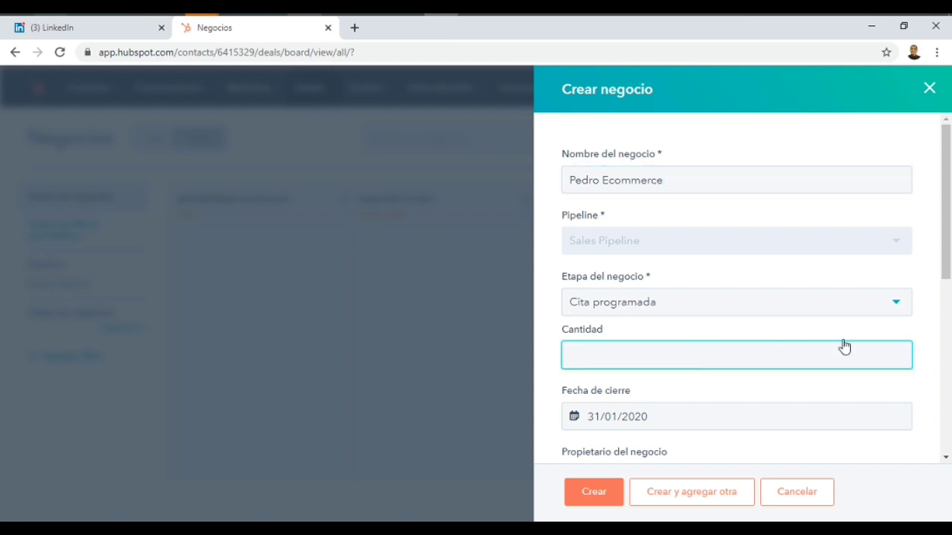
{"action": "scroll", "coordinate": [948, 225], "scroll_direction": "down", "scroll_amount": 3}
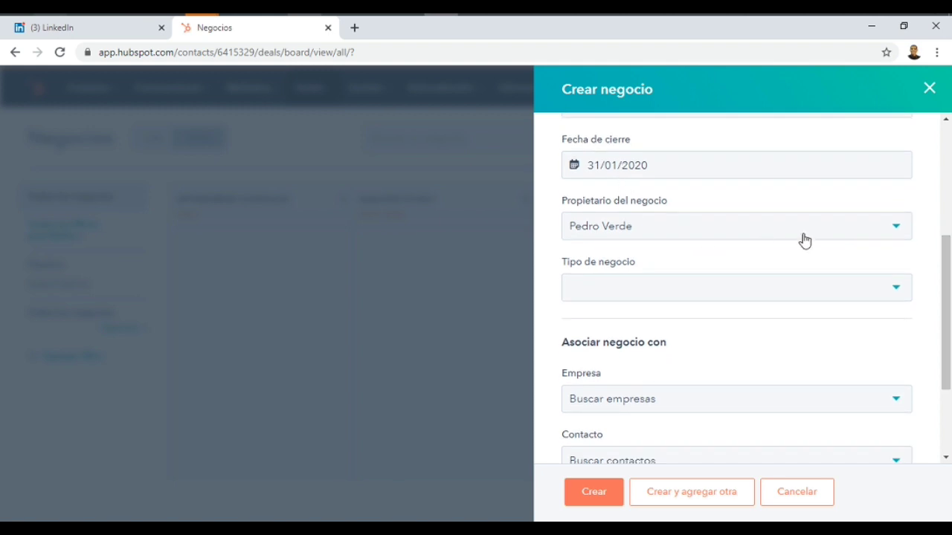
{"action": "left_click", "coordinate": [880, 227]}
{"action": "left_click", "coordinate": [881, 227]}
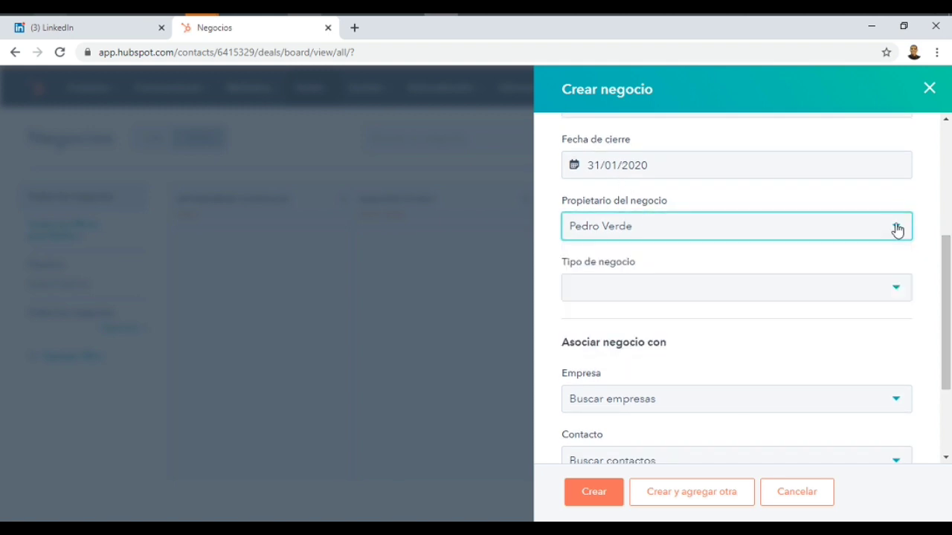
{"action": "left_click_drag", "start_coordinate": [948, 319], "coordinate": [939, 201]}
{"action": "scroll", "coordinate": [939, 201], "scroll_direction": "down", "scroll_amount": 5}
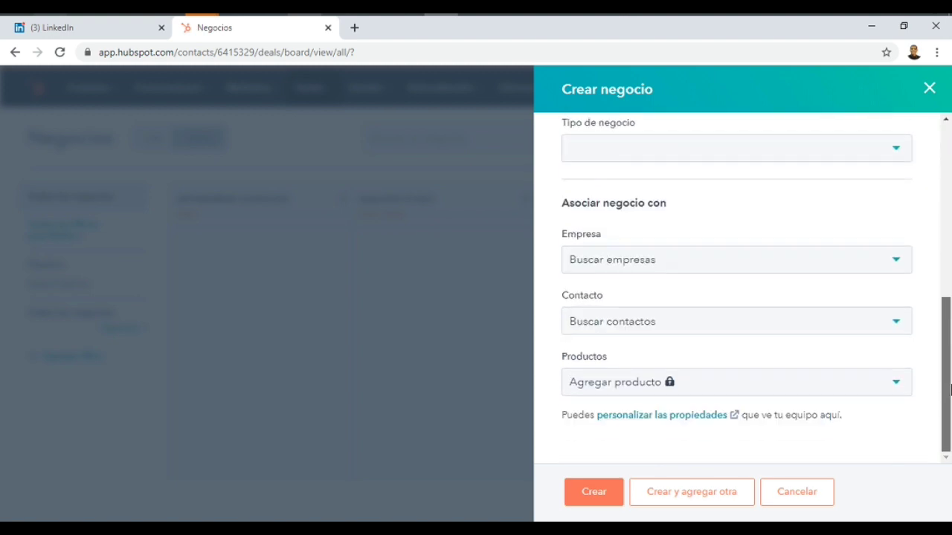
Link the deal to the new contact, create it, and return to the deals board
{"action": "left_click", "coordinate": [895, 327]}
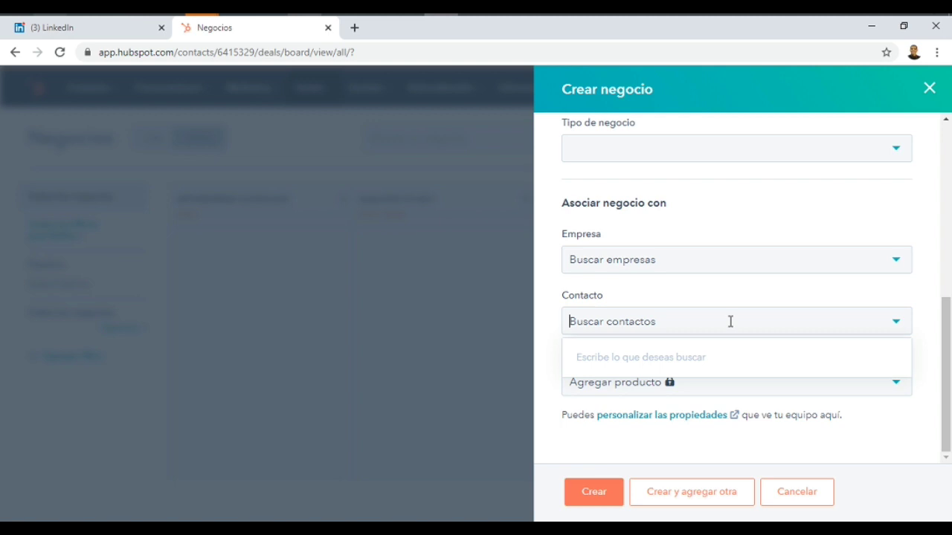
{"action": "type", "text": "pedro"}
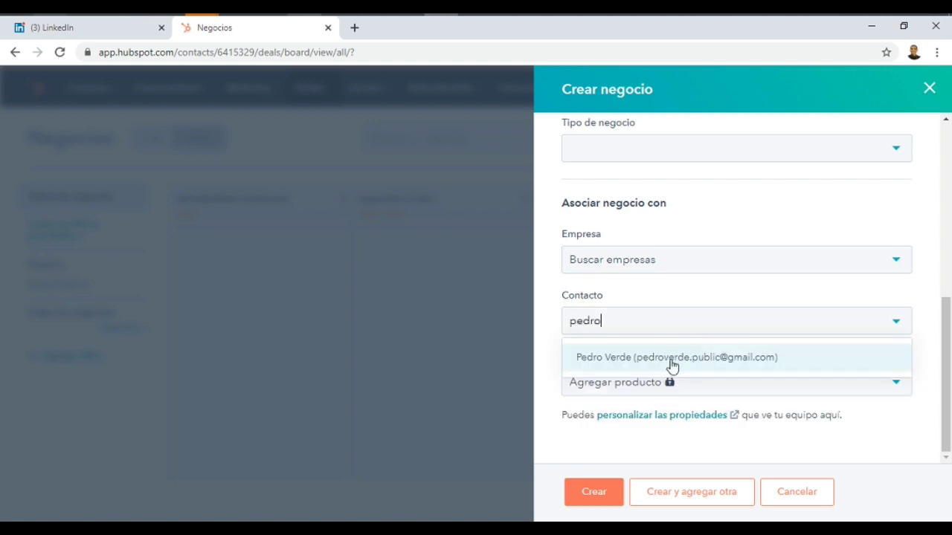
{"action": "left_click", "coordinate": [669, 362]}
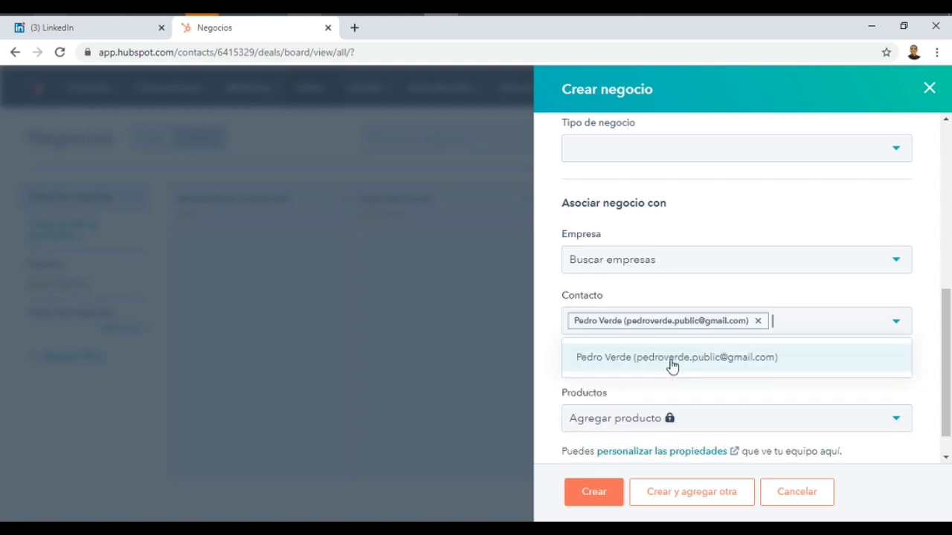
{"action": "left_click", "coordinate": [594, 492]}
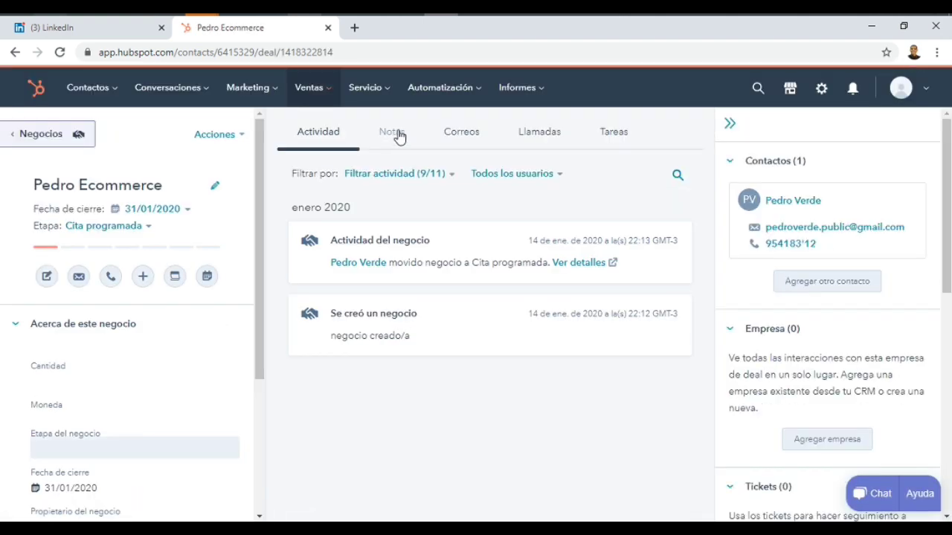
{"action": "left_click", "coordinate": [385, 139]}
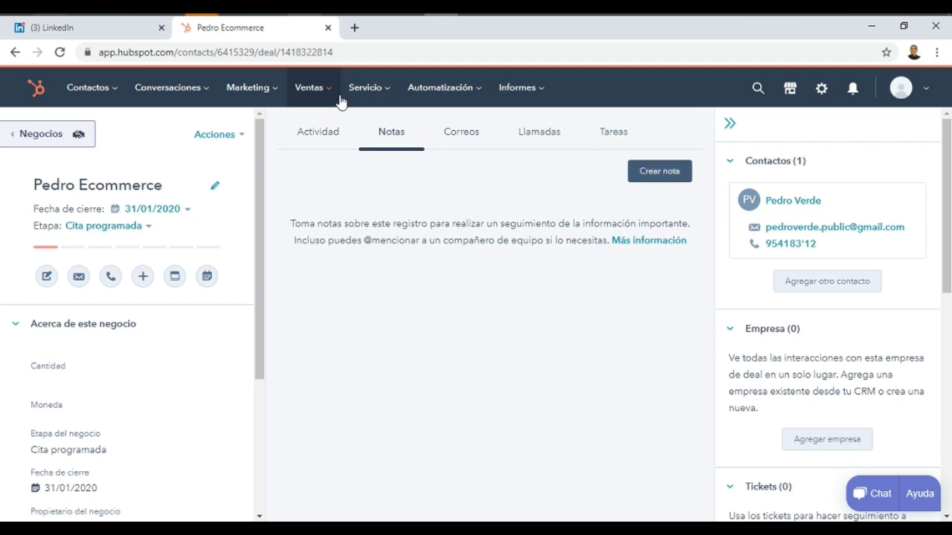
{"action": "mouse_move", "coordinate": [313, 99]}
{"action": "left_click", "coordinate": [317, 134]}
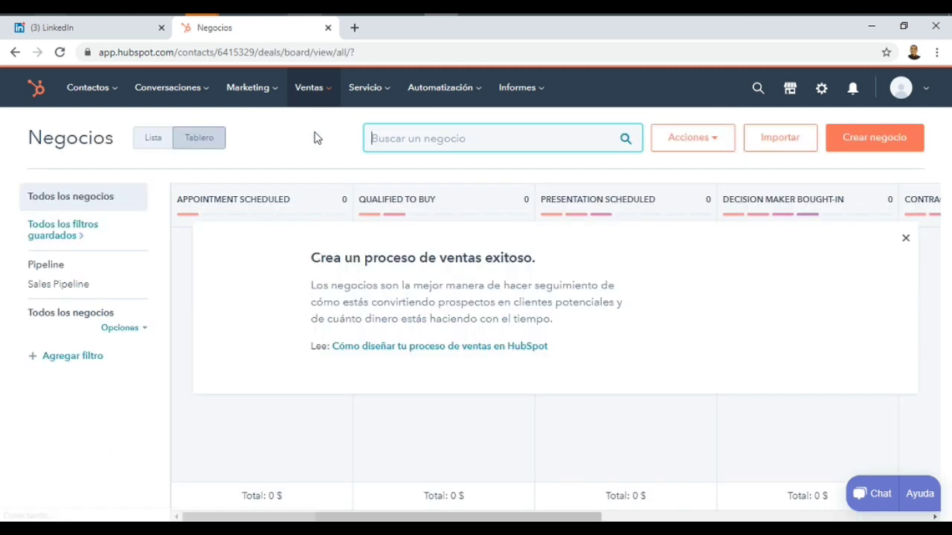
Drag the ecommerce deal across pipeline stages, leaving it in Appointment Scheduled
{"action": "left_click_drag", "start_coordinate": [243, 272], "coordinate": [612, 263]}
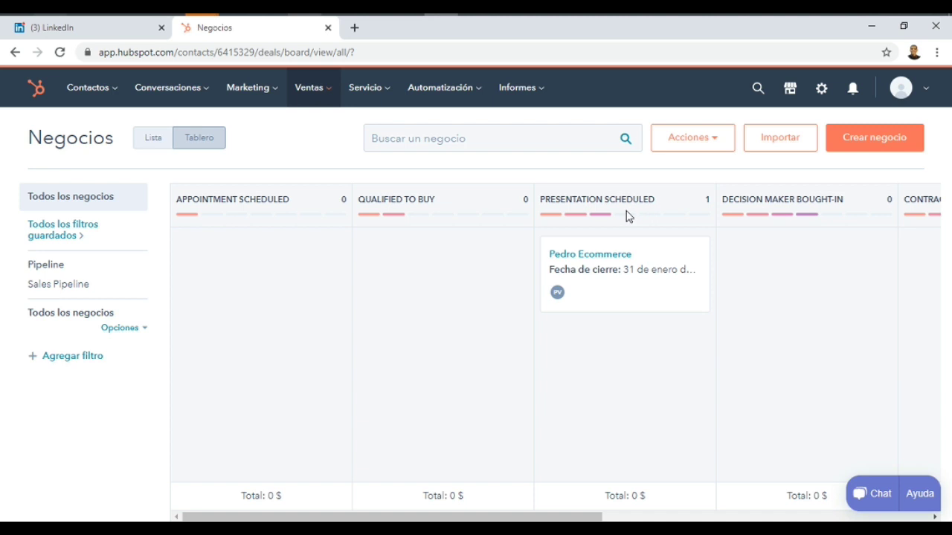
{"action": "left_click_drag", "start_coordinate": [651, 265], "coordinate": [307, 262]}
{"action": "left_click", "coordinate": [924, 87]}
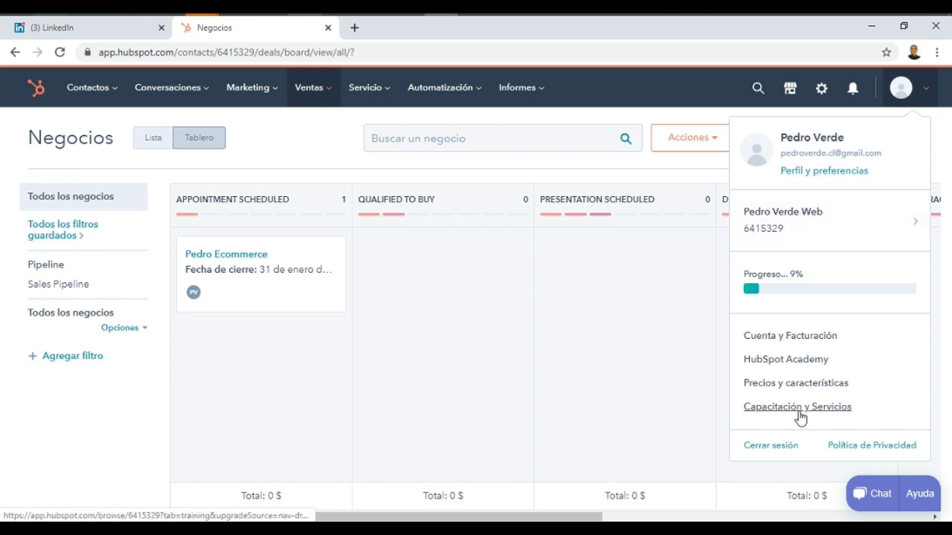
Open the Usuarios y equipos settings listing the single super administrator
{"action": "left_click", "coordinate": [819, 92]}
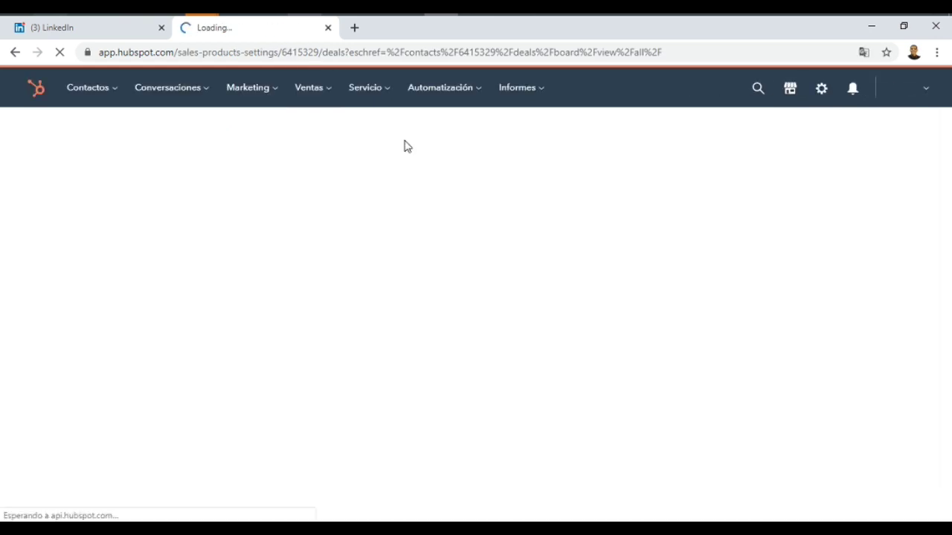
{"action": "left_click_drag", "start_coordinate": [158, 218], "coordinate": [166, 409]}
{"action": "left_click", "coordinate": [100, 457]}
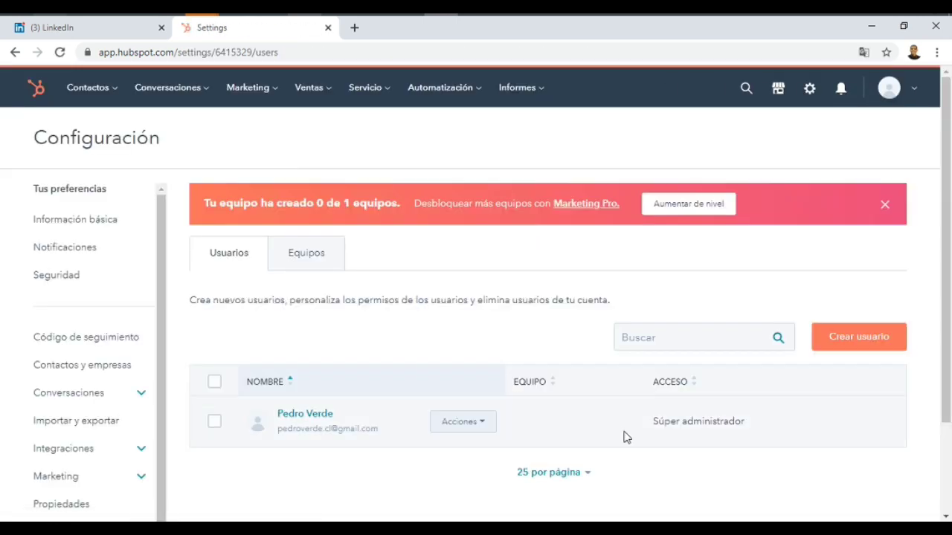
{"action": "left_click", "coordinate": [857, 339]}
Invite a new user by e-mail with default permissions and no team assigned
{"action": "left_click", "coordinate": [606, 279]}
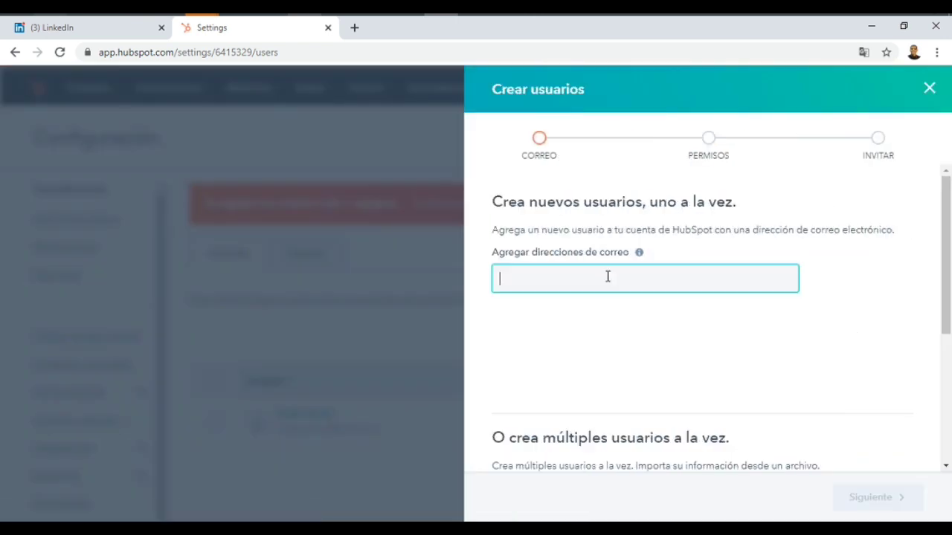
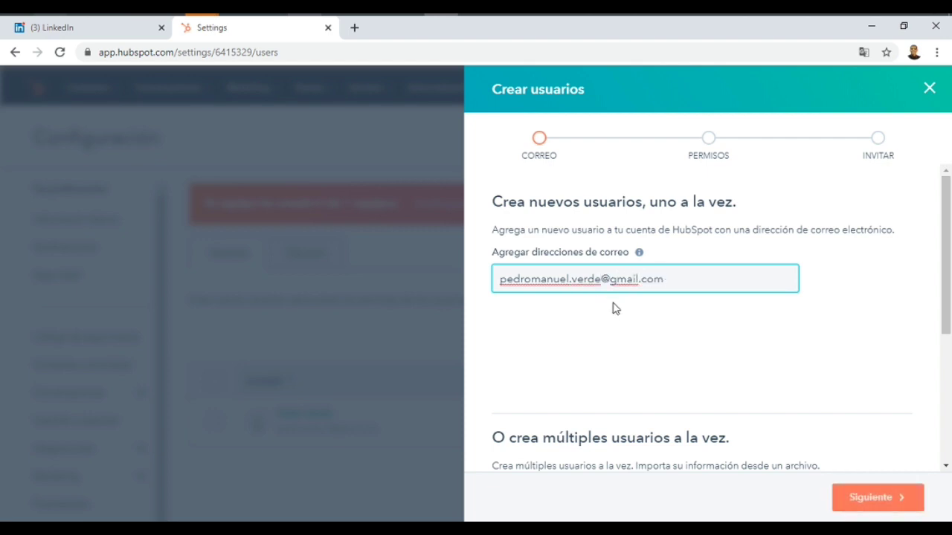
{"action": "left_click", "coordinate": [890, 496]}
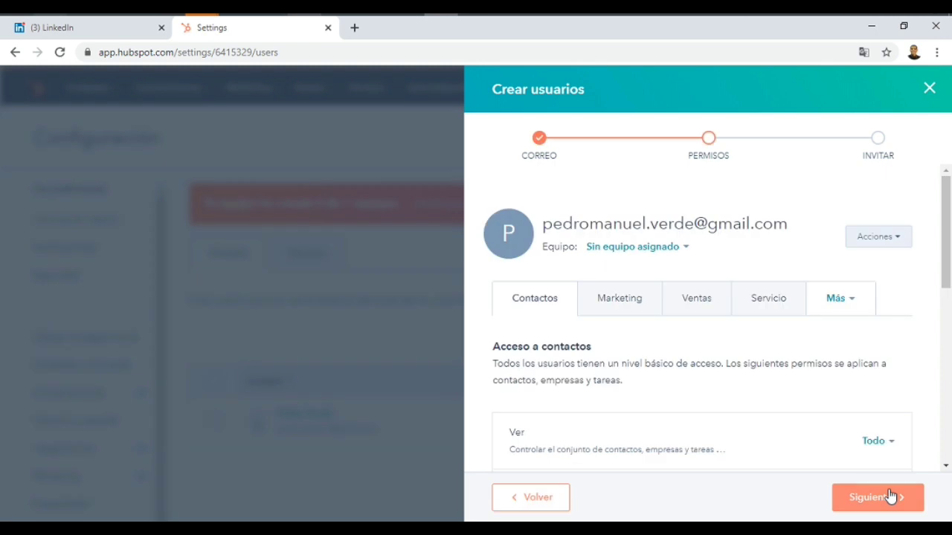
{"action": "left_click_drag", "start_coordinate": [947, 182], "coordinate": [948, 356]}
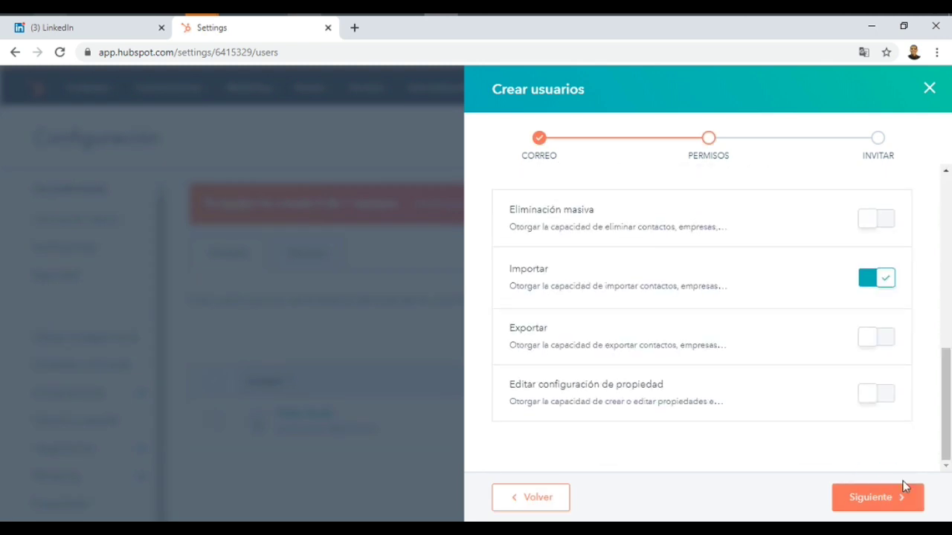
{"action": "left_click", "coordinate": [883, 507]}
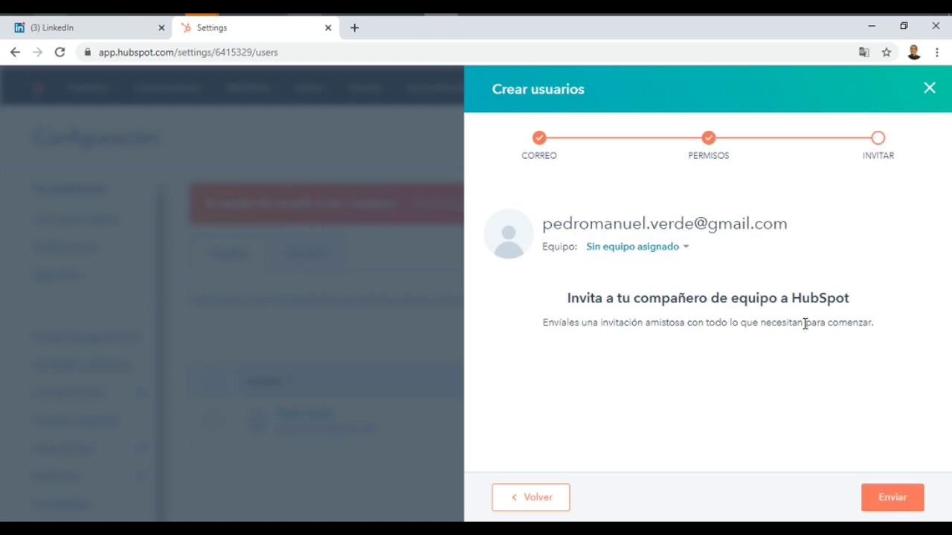
{"action": "left_click", "coordinate": [681, 249]}
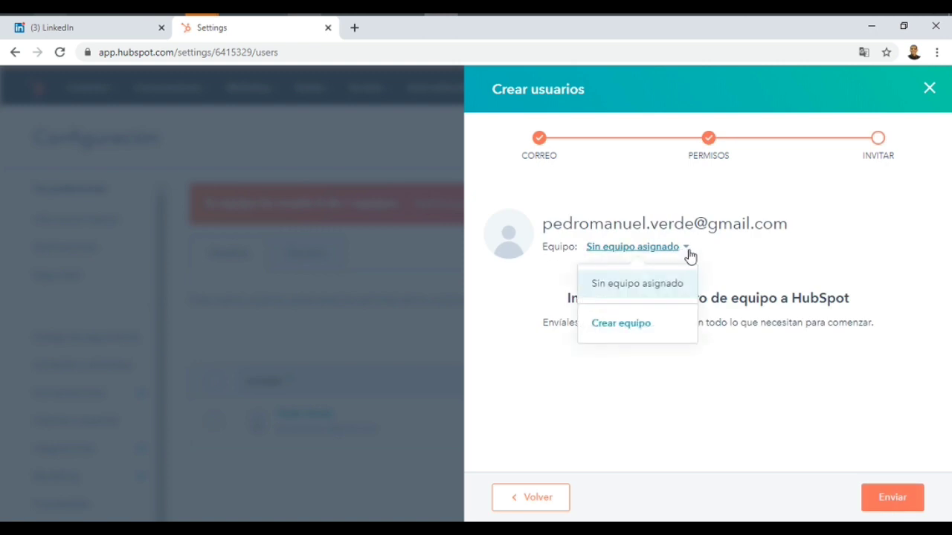
{"action": "left_click", "coordinate": [686, 263]}
{"action": "left_click", "coordinate": [906, 503]}
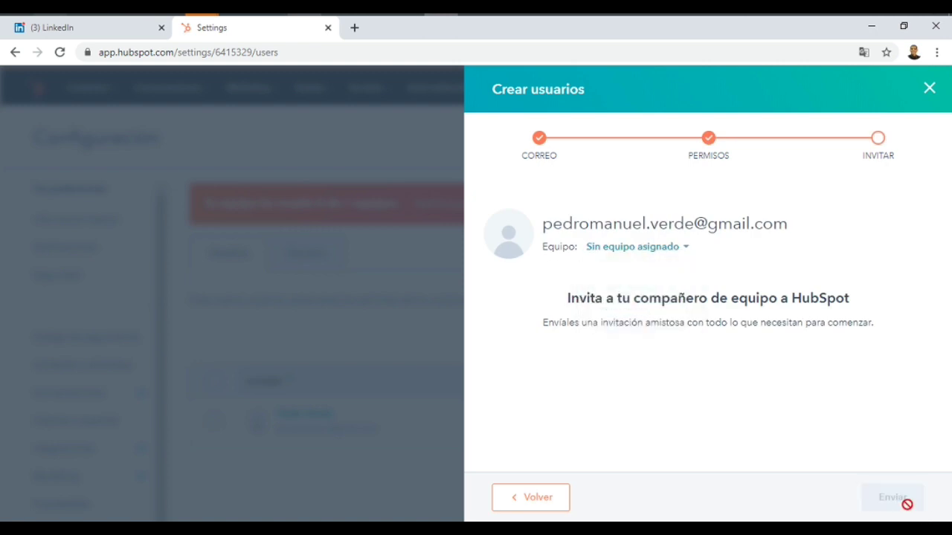